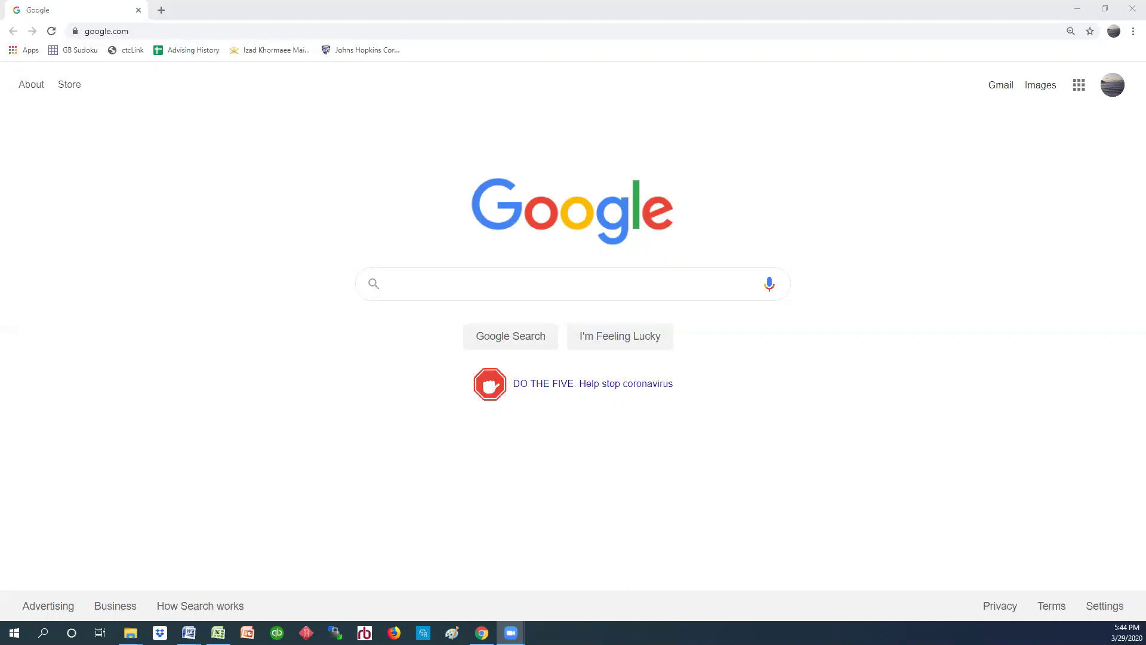
Step: Go to the website tinkercad.com
left_click(97, 30)
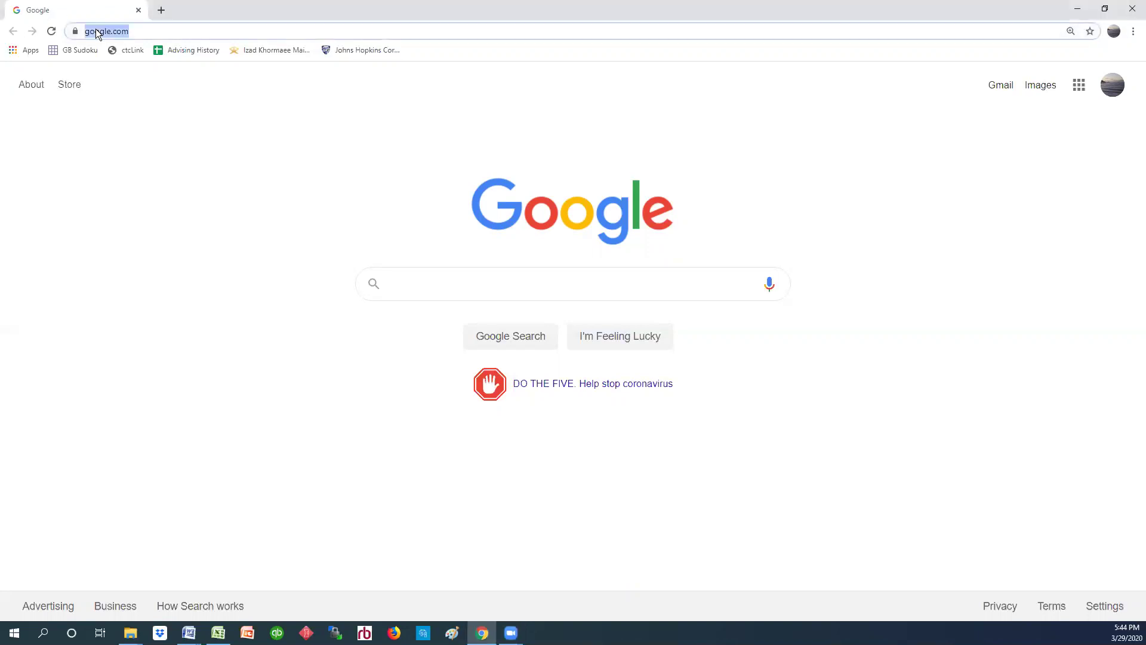
type("T")
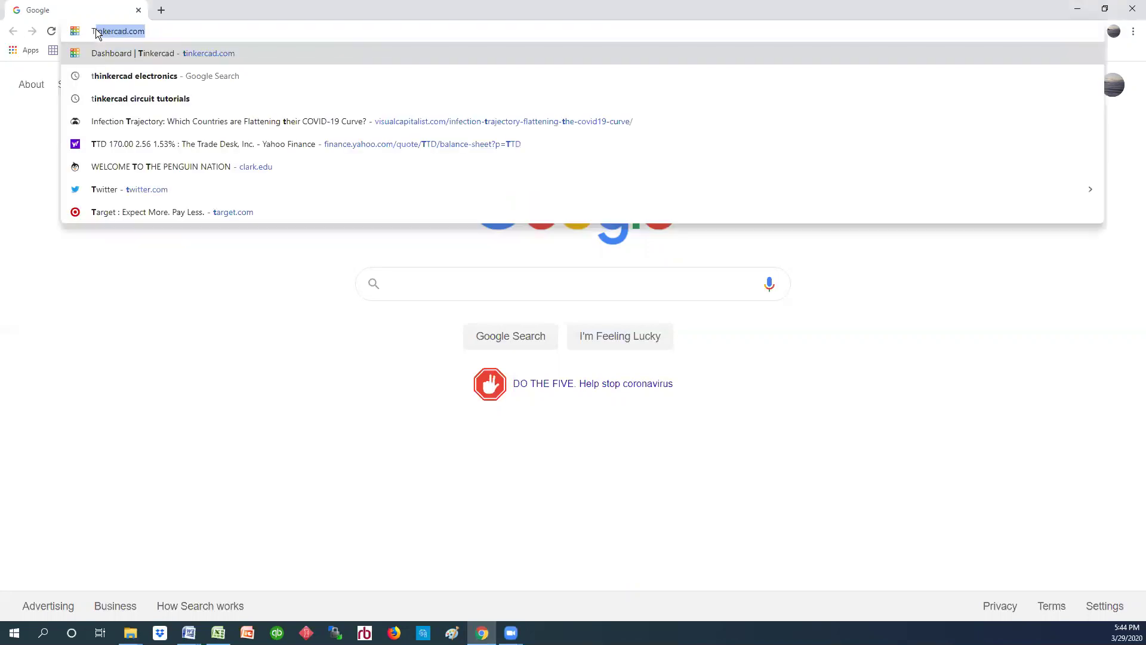
type("ink")
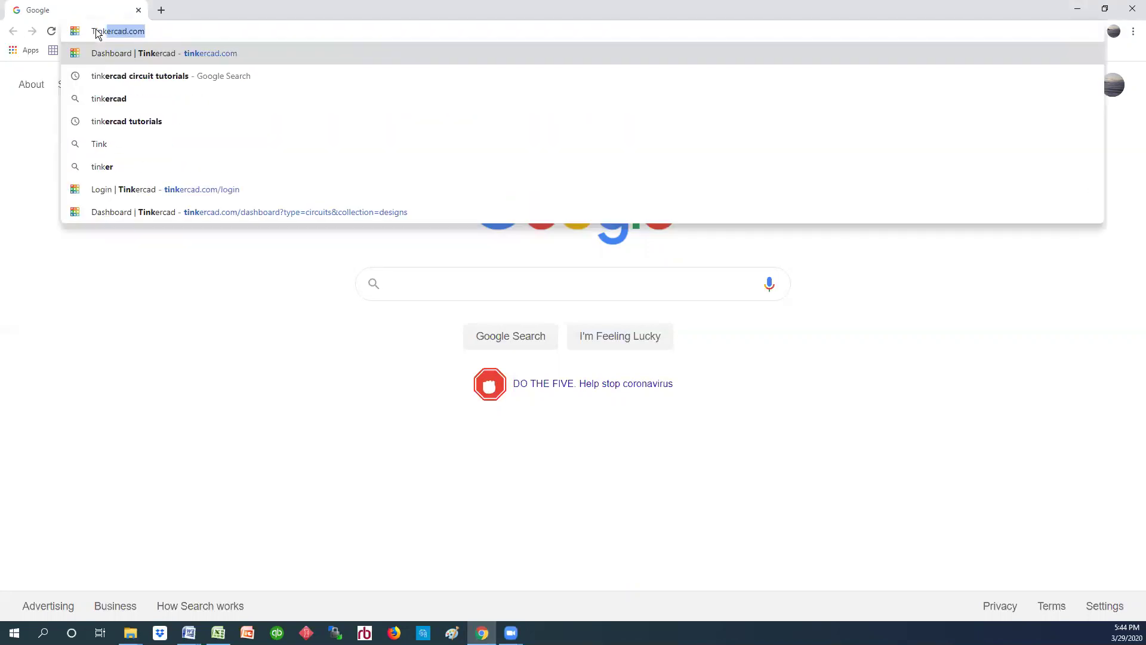
type("ercad.co")
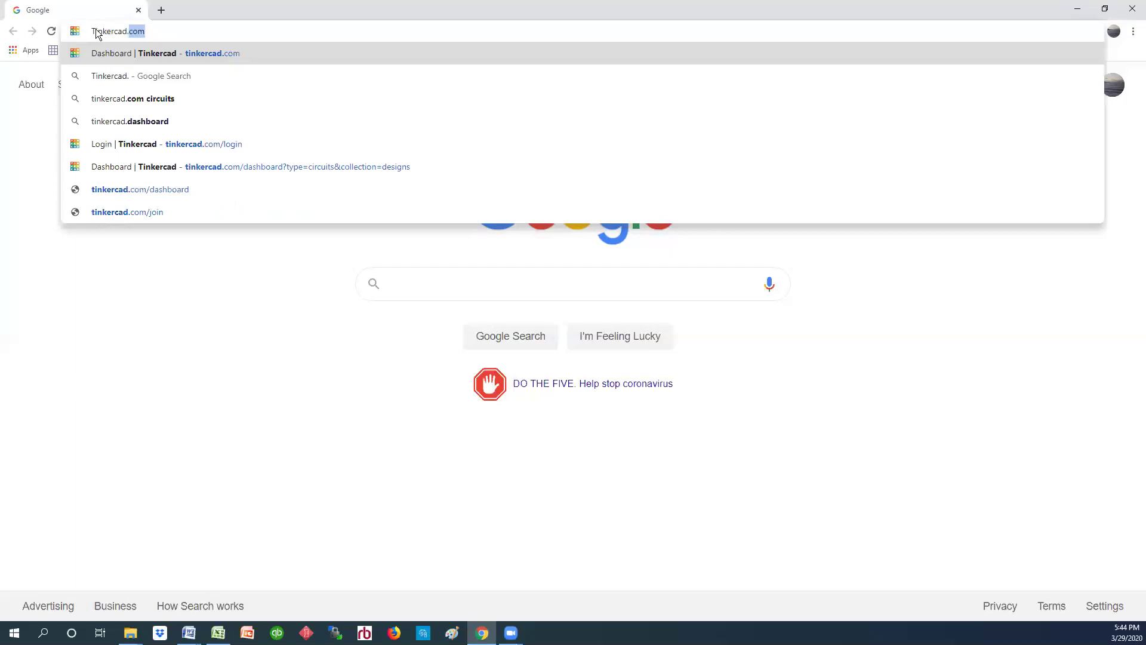
type("m")
key("Return")
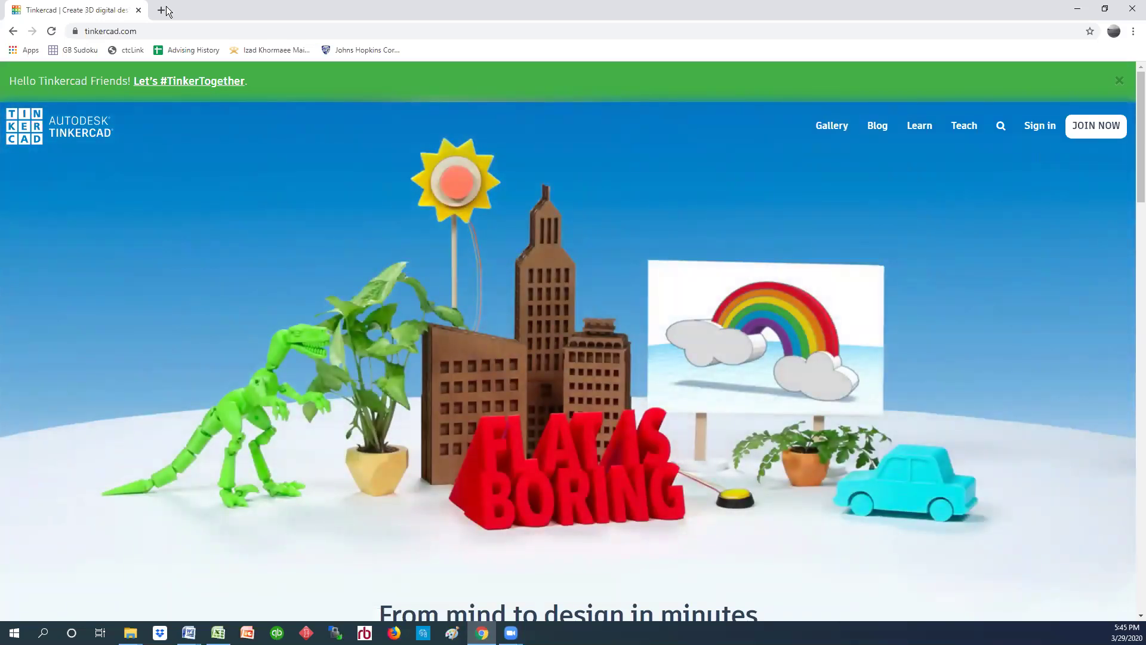
Step: Sign in to Tinkercad with the email or username option, using the filled-in account e-mail
left_click(1032, 126)
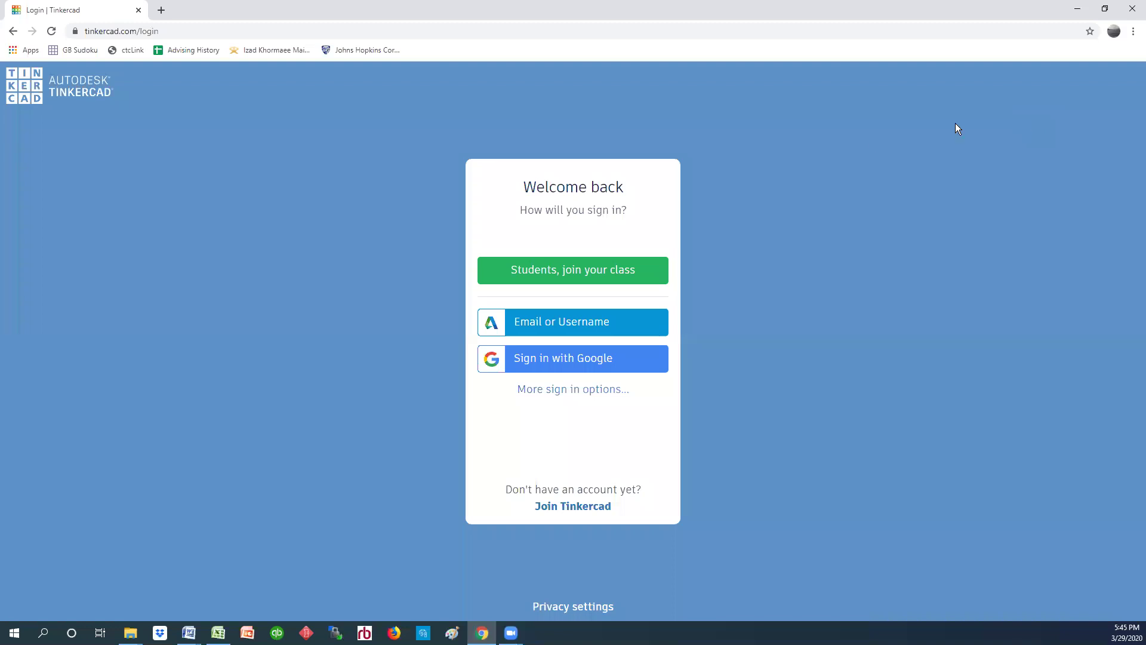
left_click(607, 327)
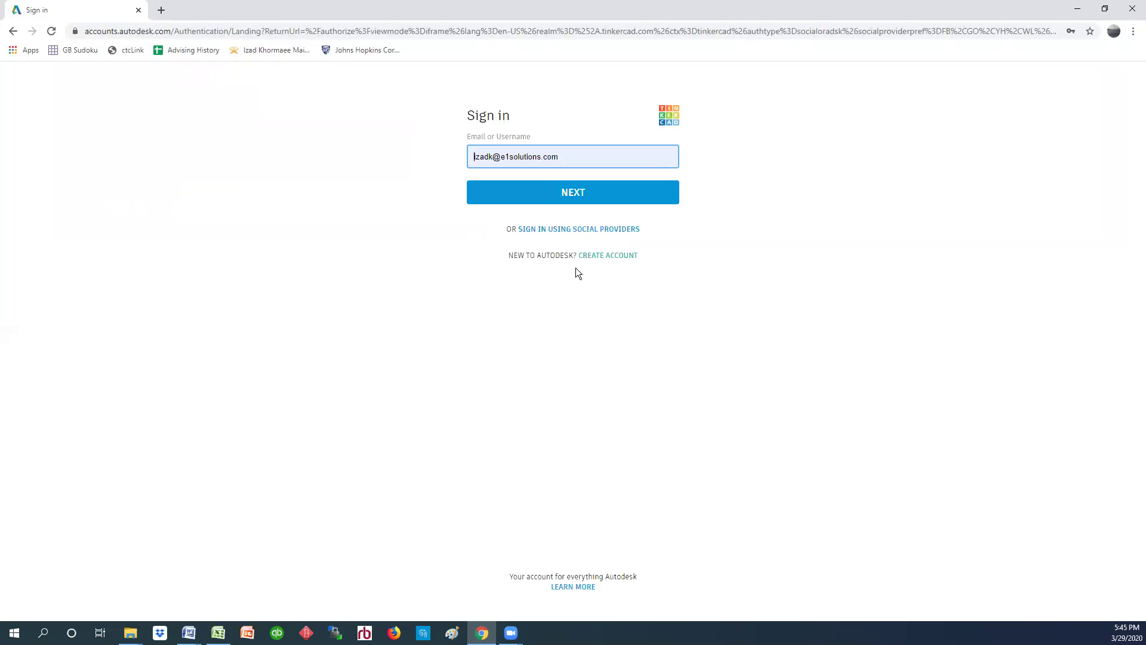
left_click(570, 192)
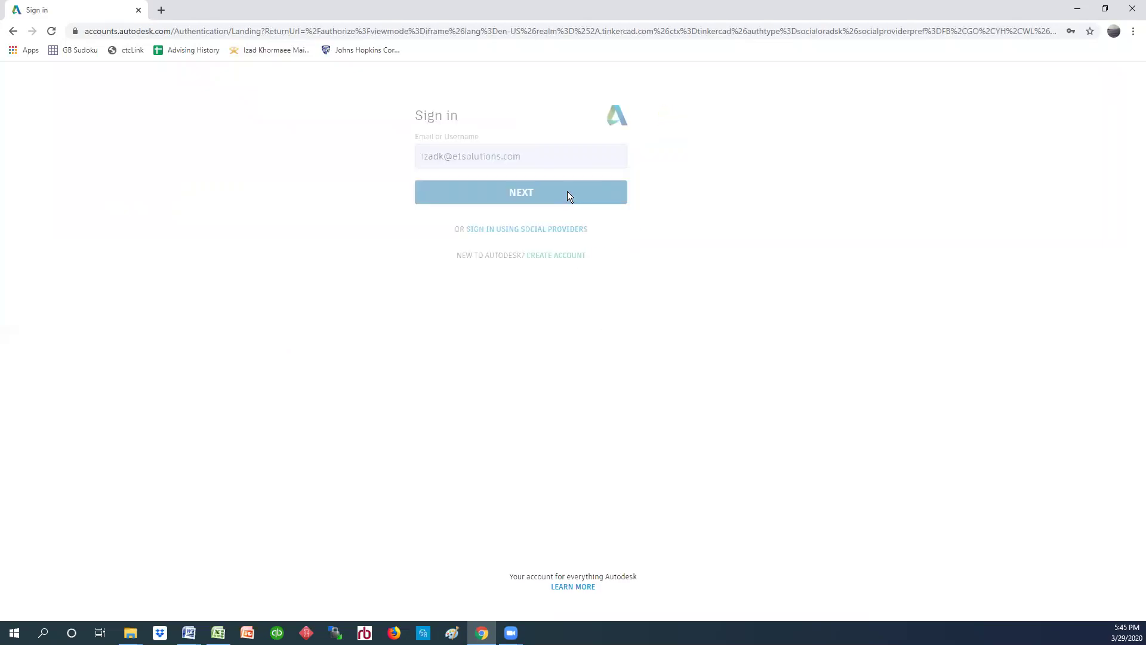
left_click(571, 248)
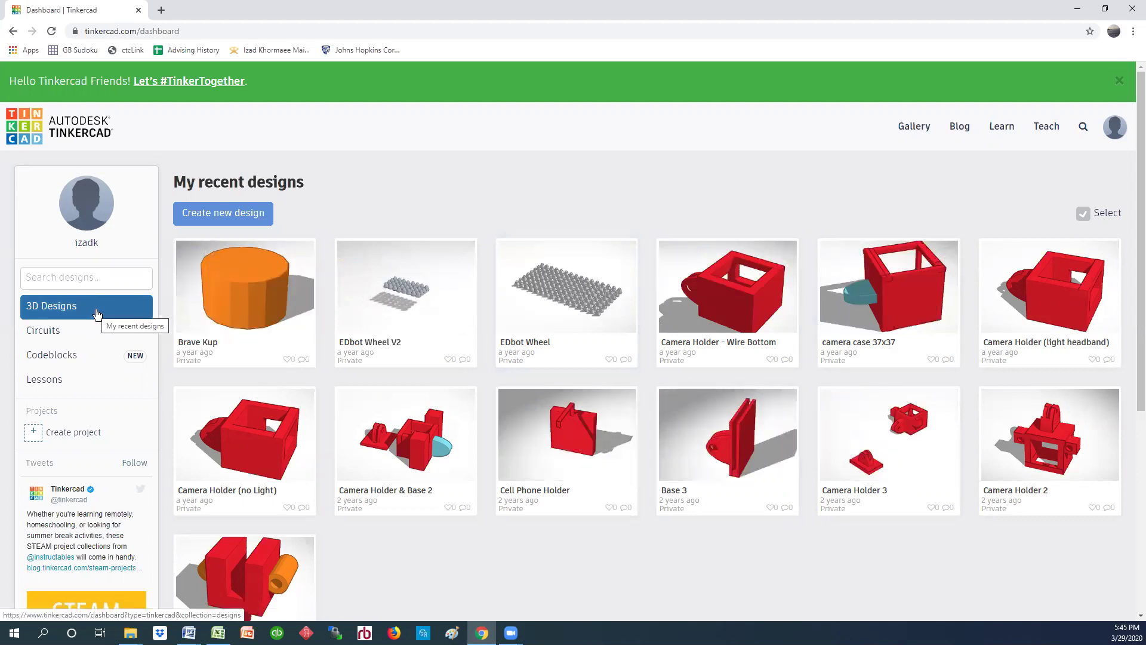
Step: Open the existing Introduction circuit for editing and set the component library to show all components
left_click(69, 336)
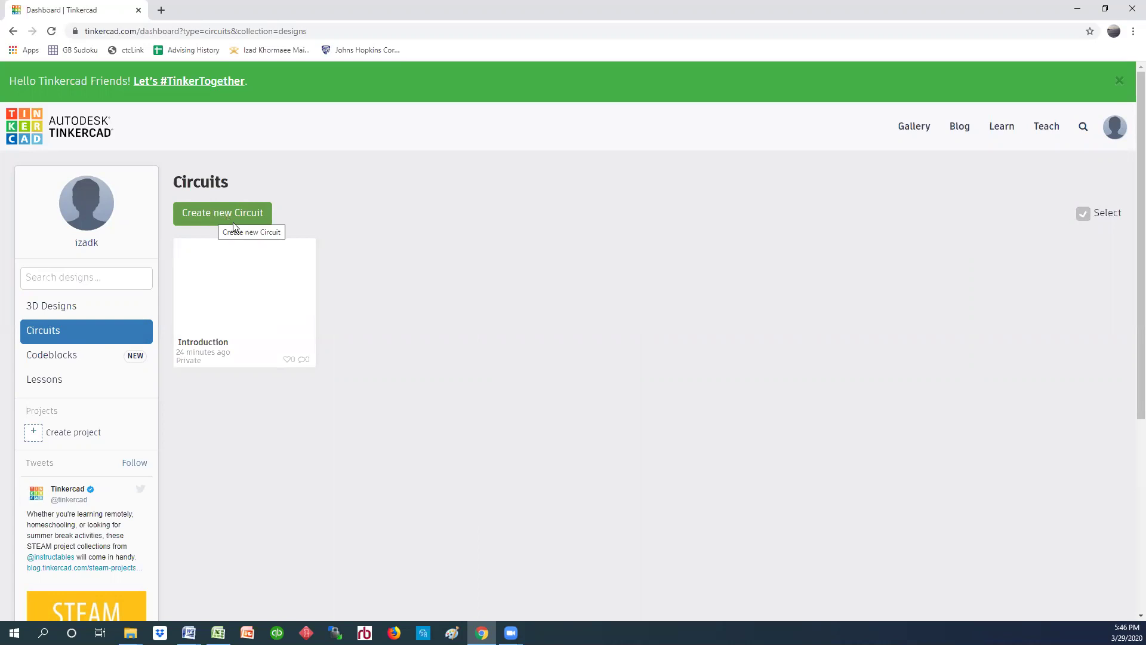
left_click(239, 284)
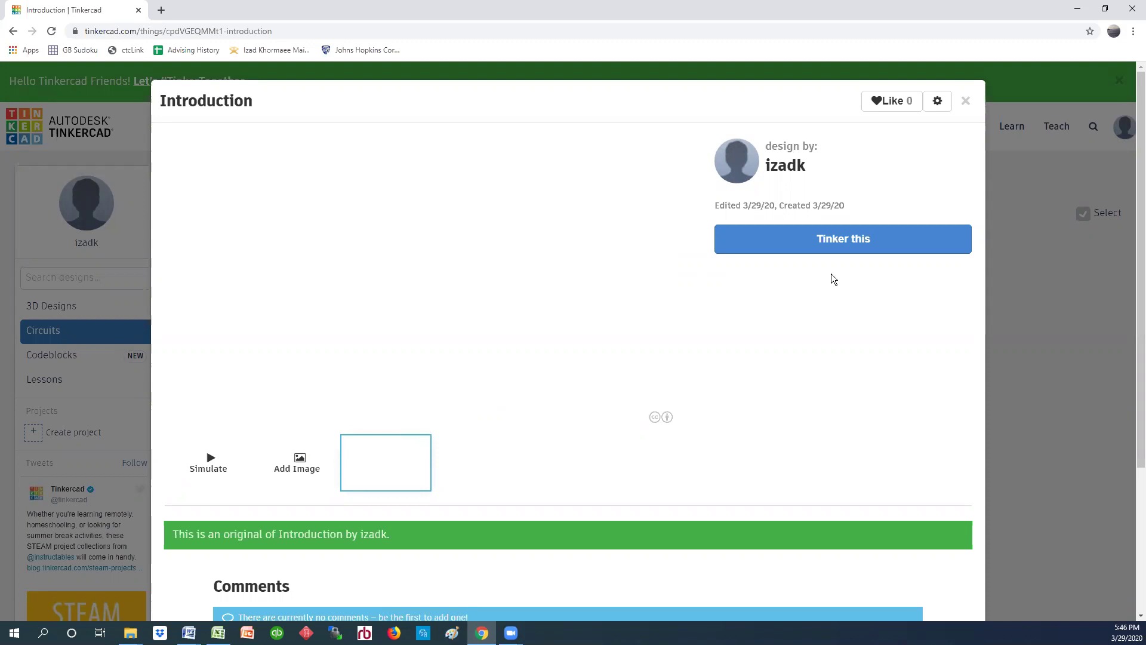
left_click(852, 241)
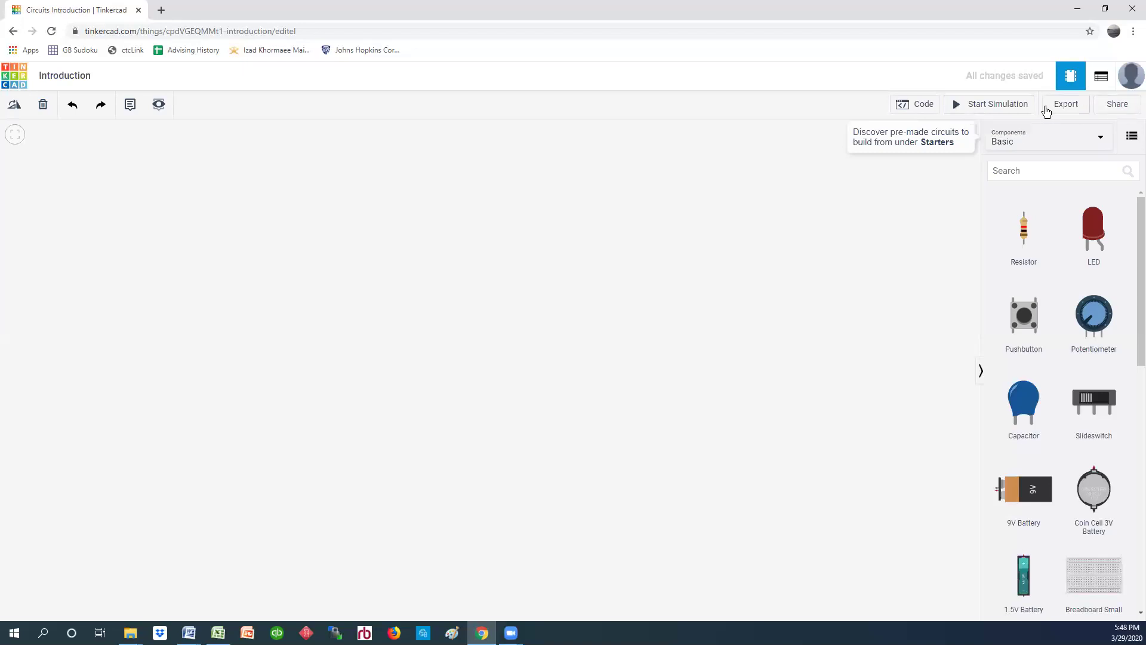
left_click(1045, 147)
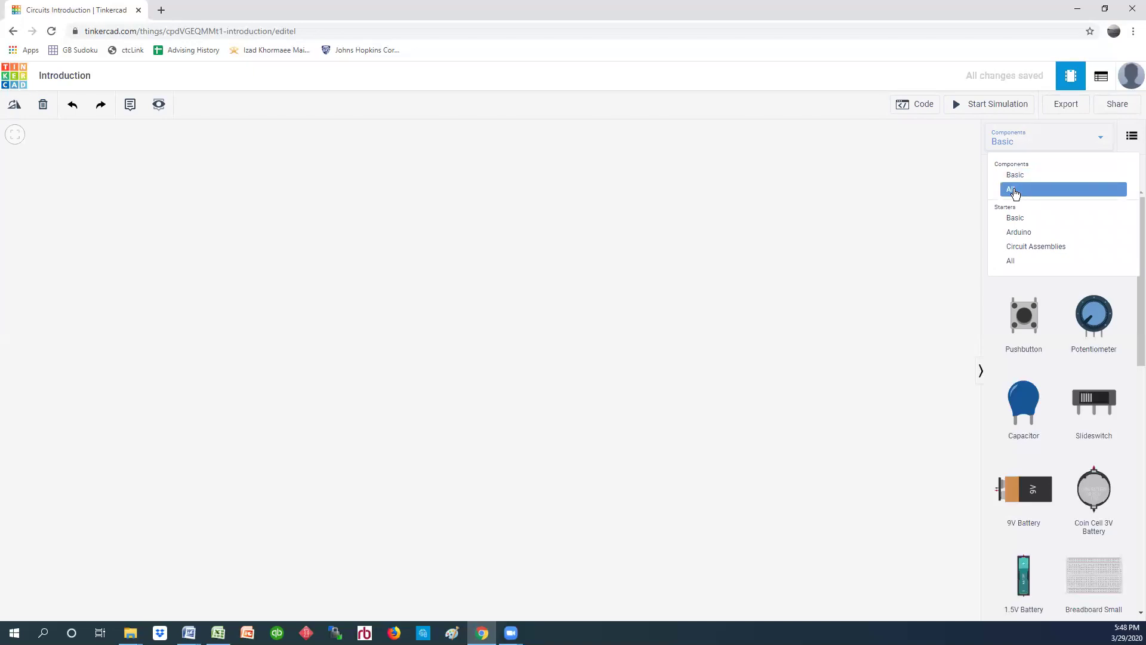
left_click(1014, 191)
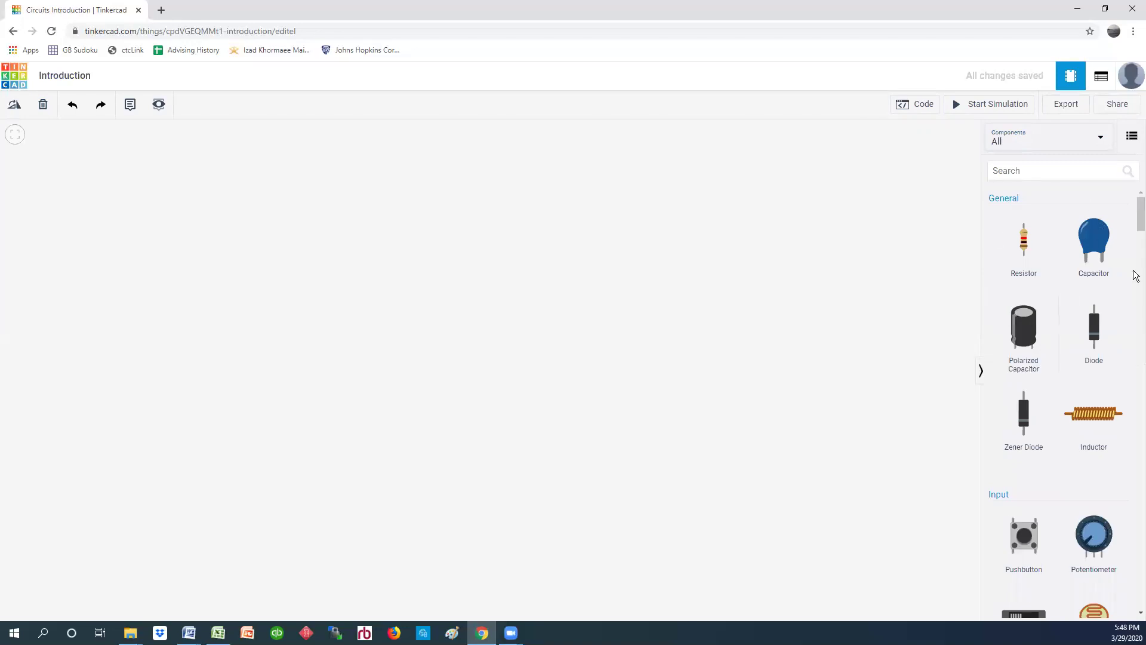
Step: Look through the general, input, output and power components in the library
scroll(1134, 226, "down", 1)
scroll(1134, 221, "up", 1)
scroll(1134, 229, "down", 1)
scroll(1135, 228, "down", 5)
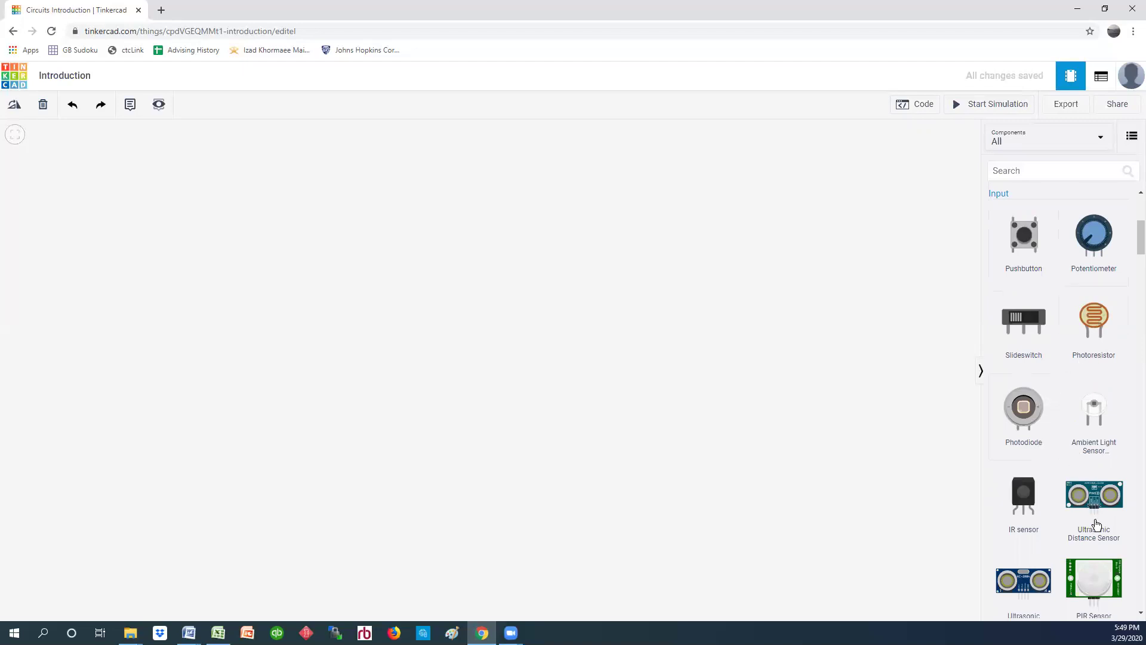
scroll(1022, 505, "down", 2)
scroll(1022, 505, "down", 5)
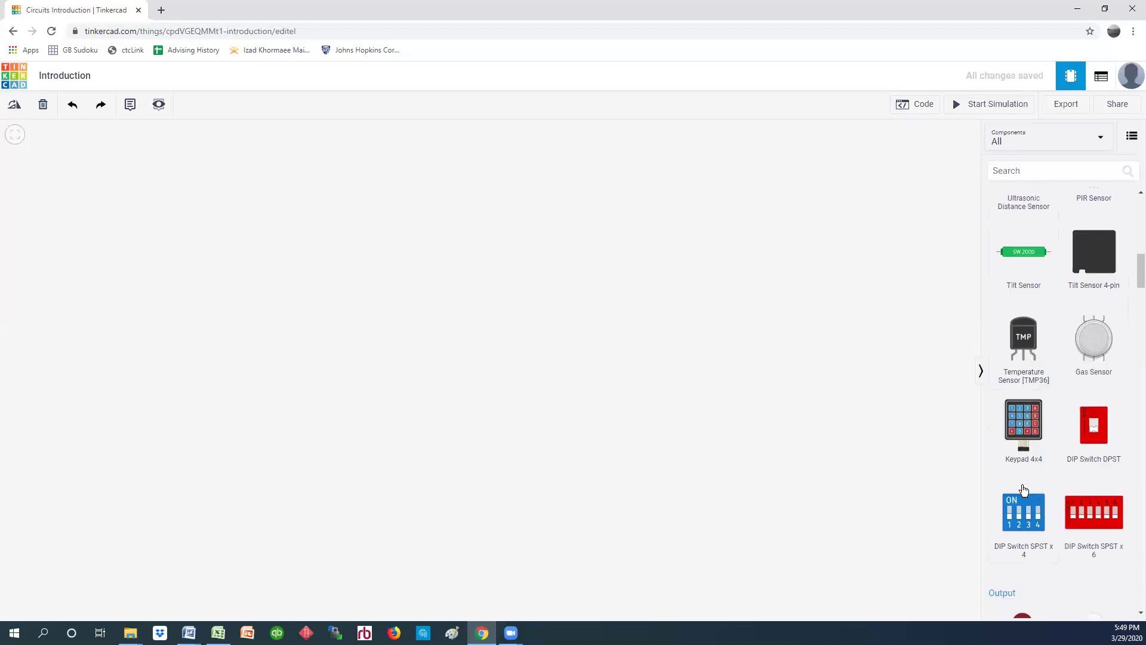
scroll(1022, 490, "down", 2)
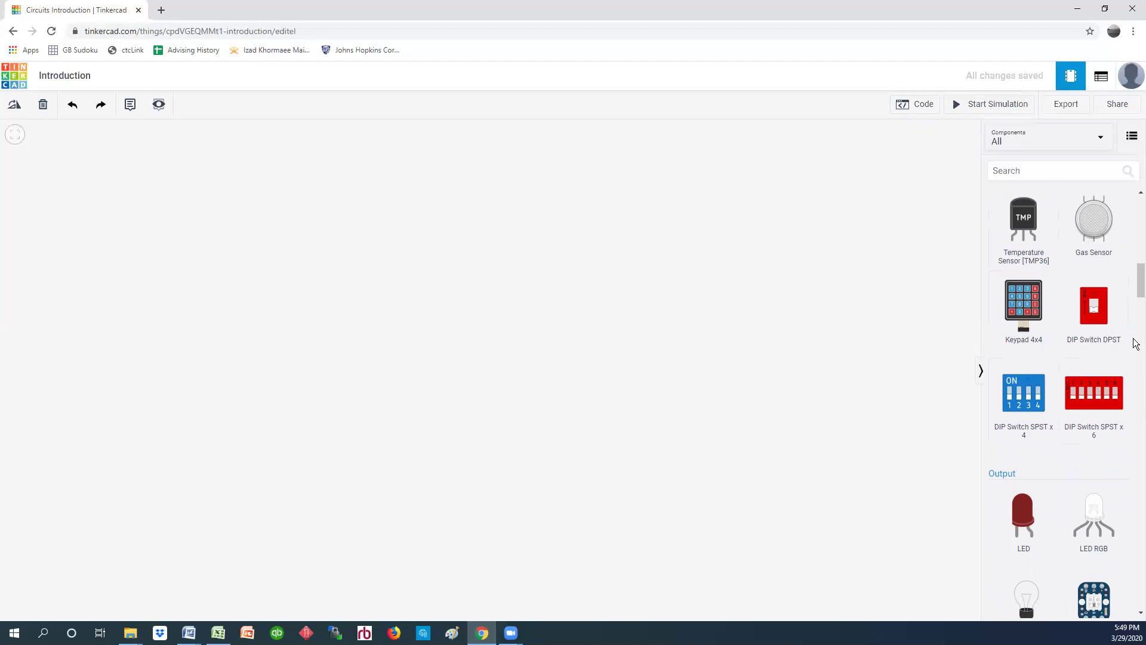
left_click_drag(1135, 286, 1135, 307)
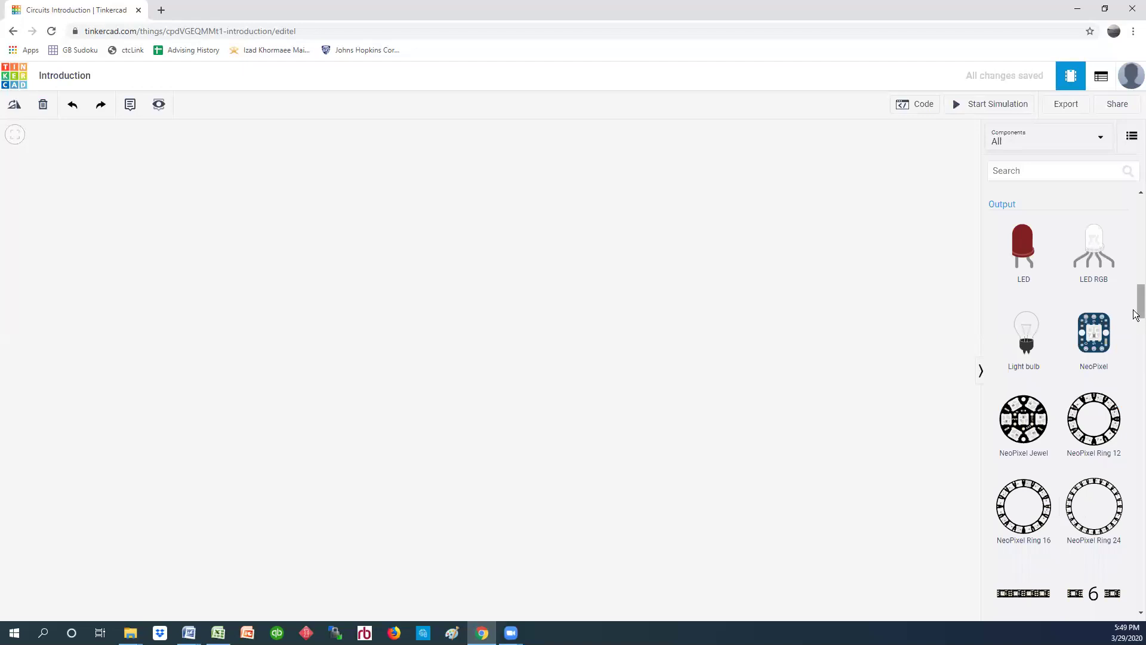
scroll(1133, 330, "down", 1)
scroll(1133, 330, "down", 15)
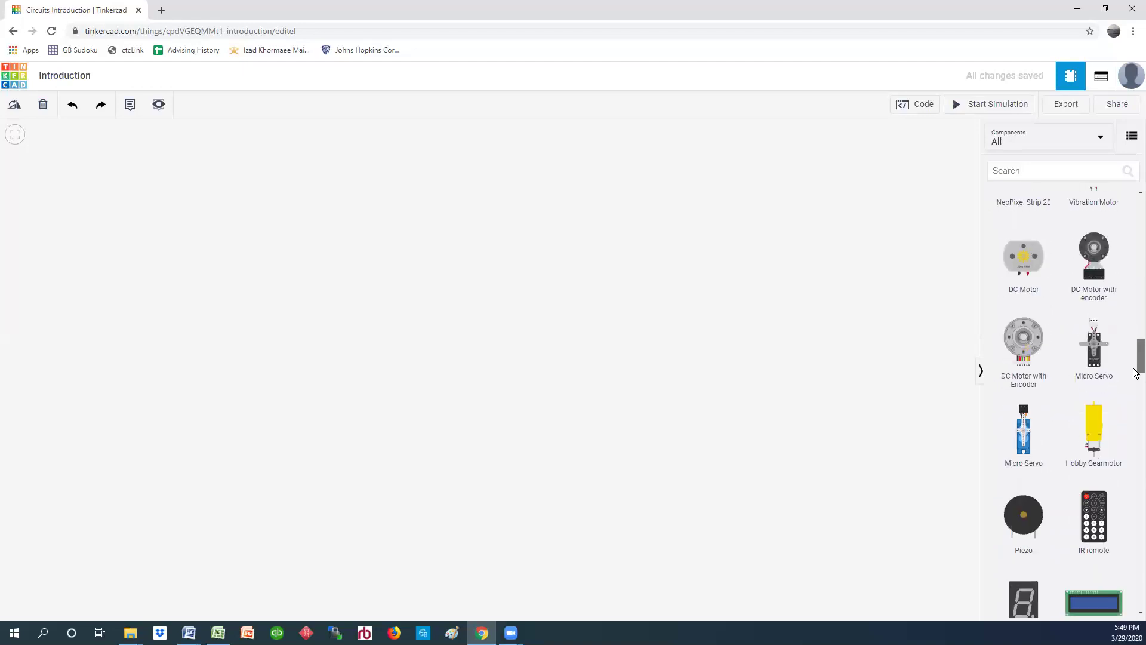
scroll(1135, 392, "down", 2)
scroll(1135, 392, "up", 3)
scroll(1135, 392, "down", 3)
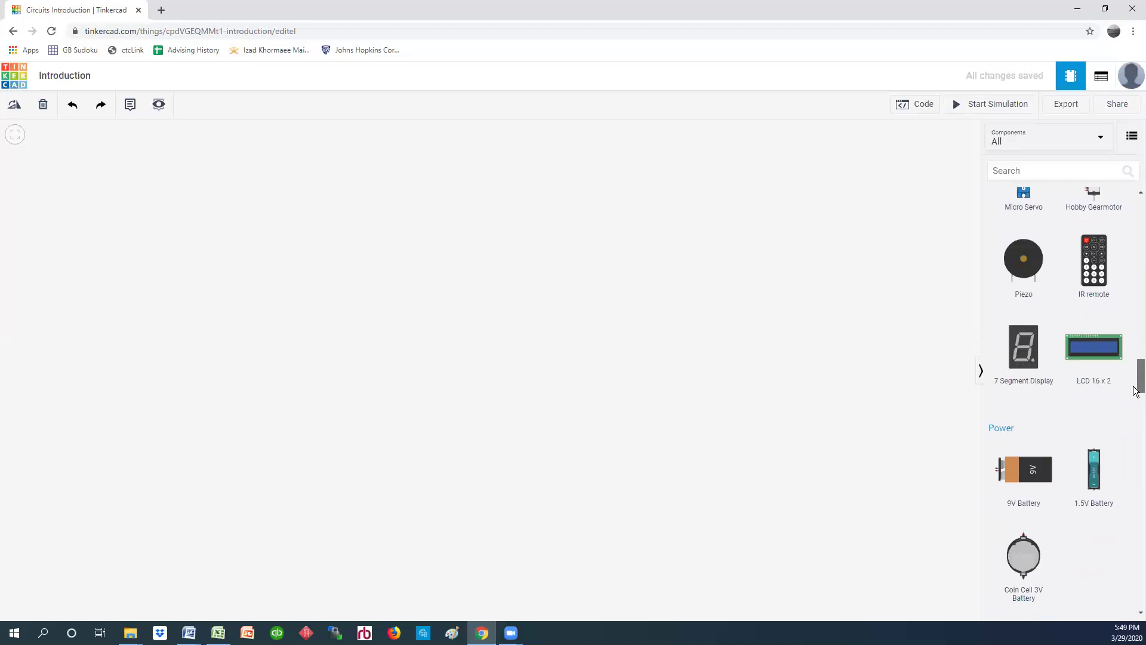
scroll(1135, 393, "down", 2)
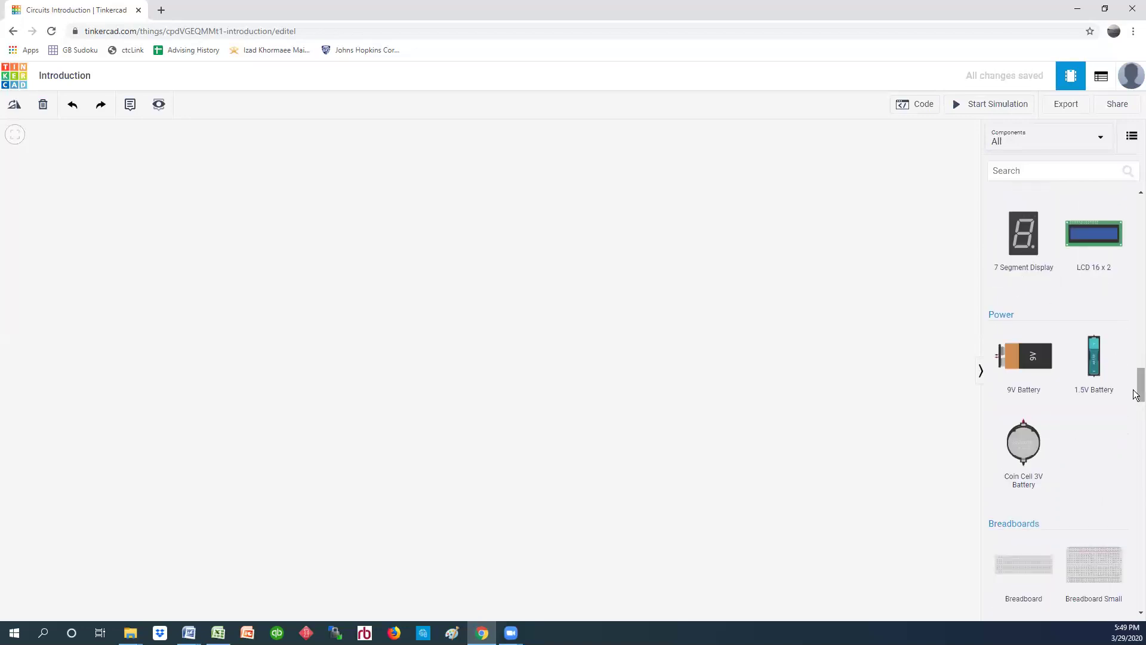
Step: Add a Breadboard Small to the workspace and position it fully in view beside the component library
scroll(1135, 400, "down", 4)
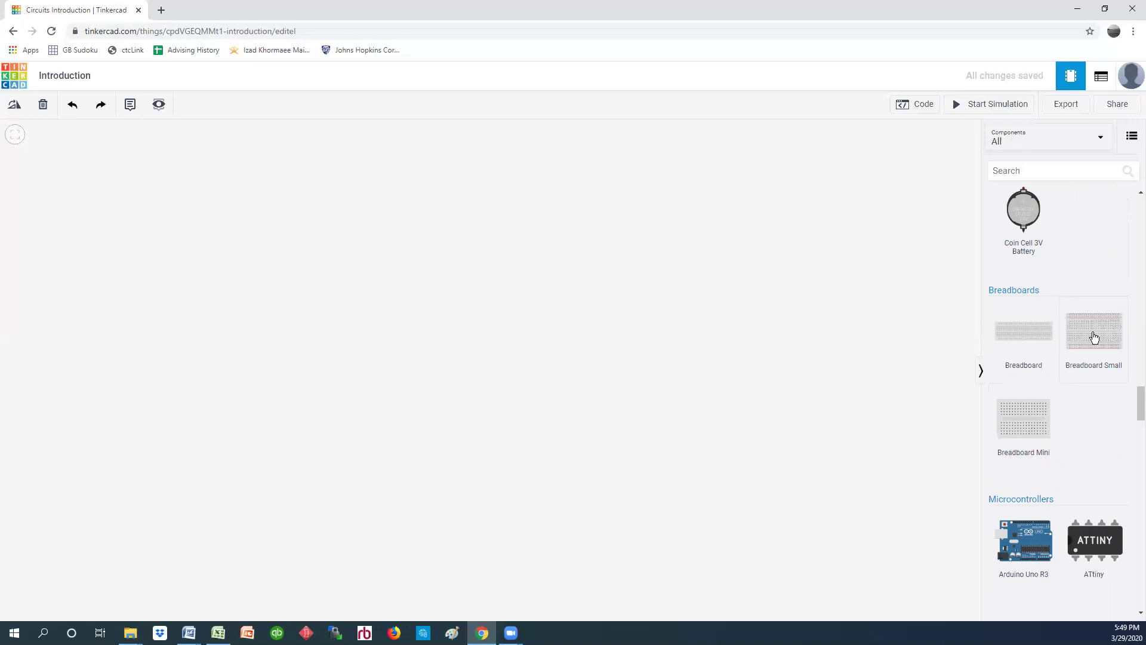
left_click_drag(1093, 337, 968, 336)
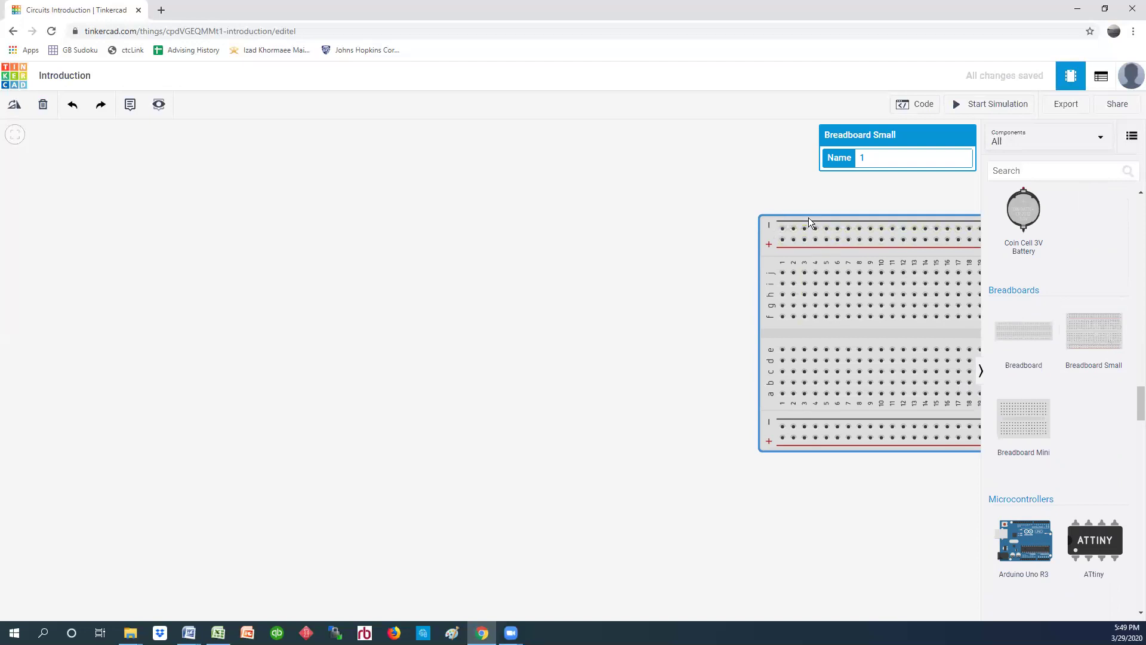
left_click_drag(803, 217, 646, 275)
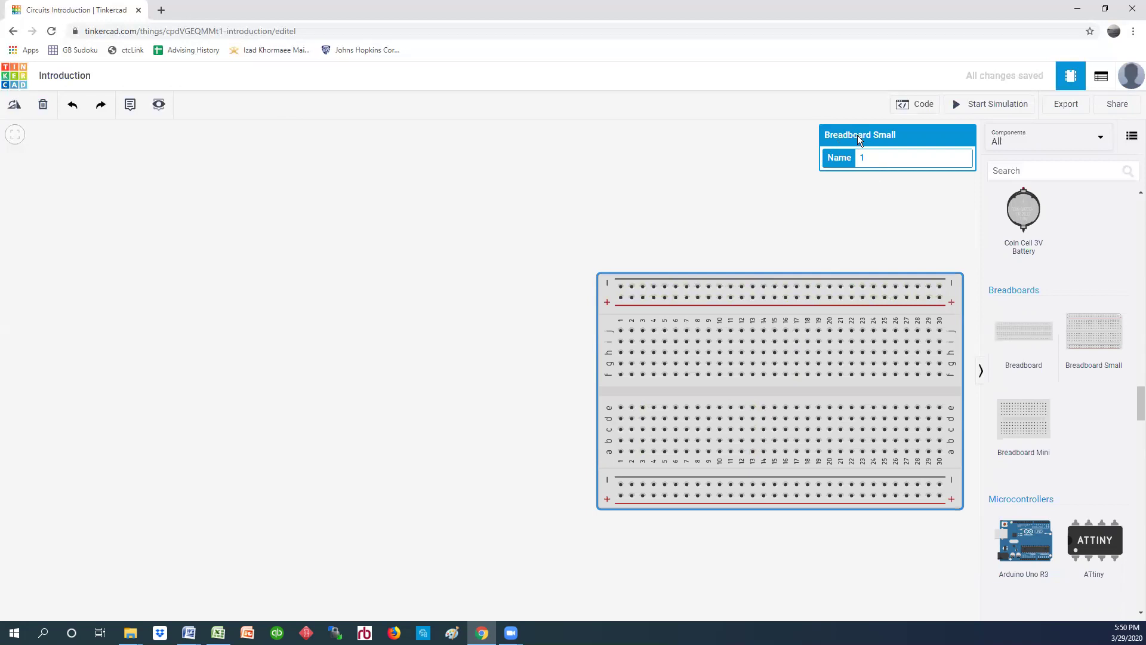
Step: Name the small breadboard PB1
double_click(863, 157)
type("PB1")
left_click(782, 203)
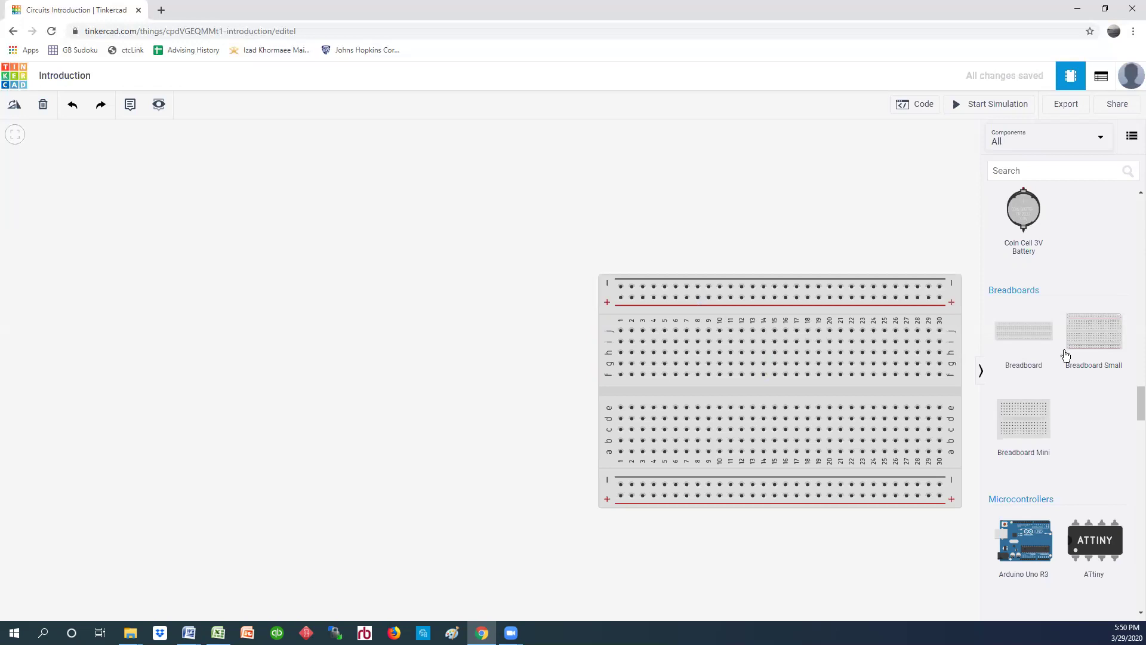
Step: Add a Multimeter from the instruments to the workspace, above and well to the left of the breadboard
left_click_drag(1135, 408, 1136, 417)
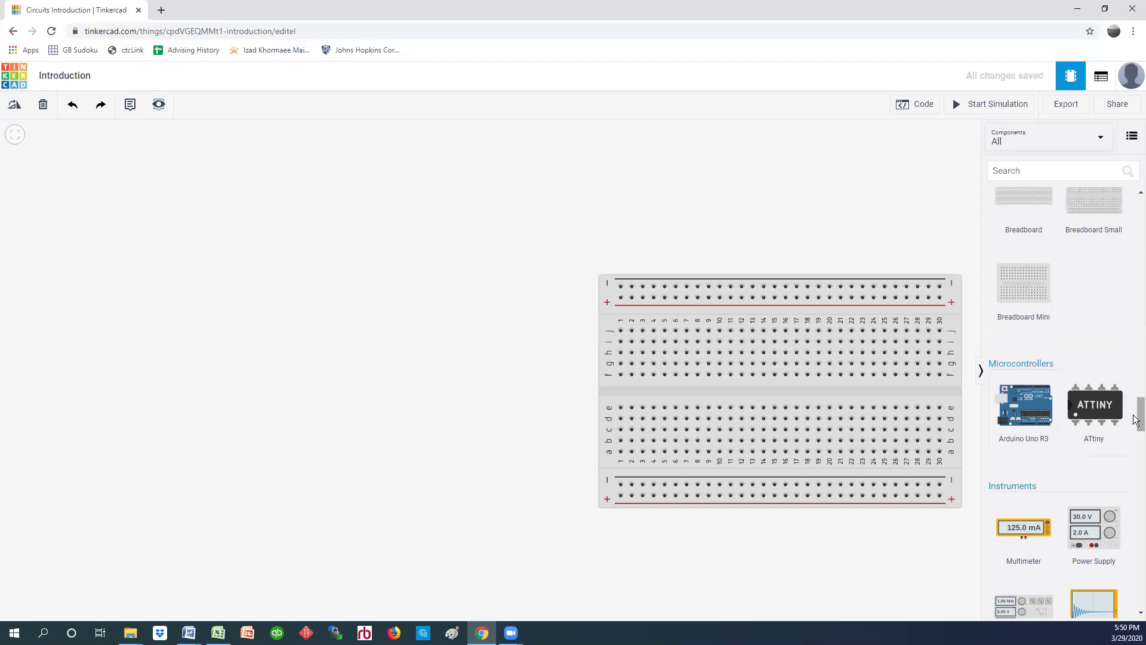
left_click_drag(1136, 412, 1134, 427)
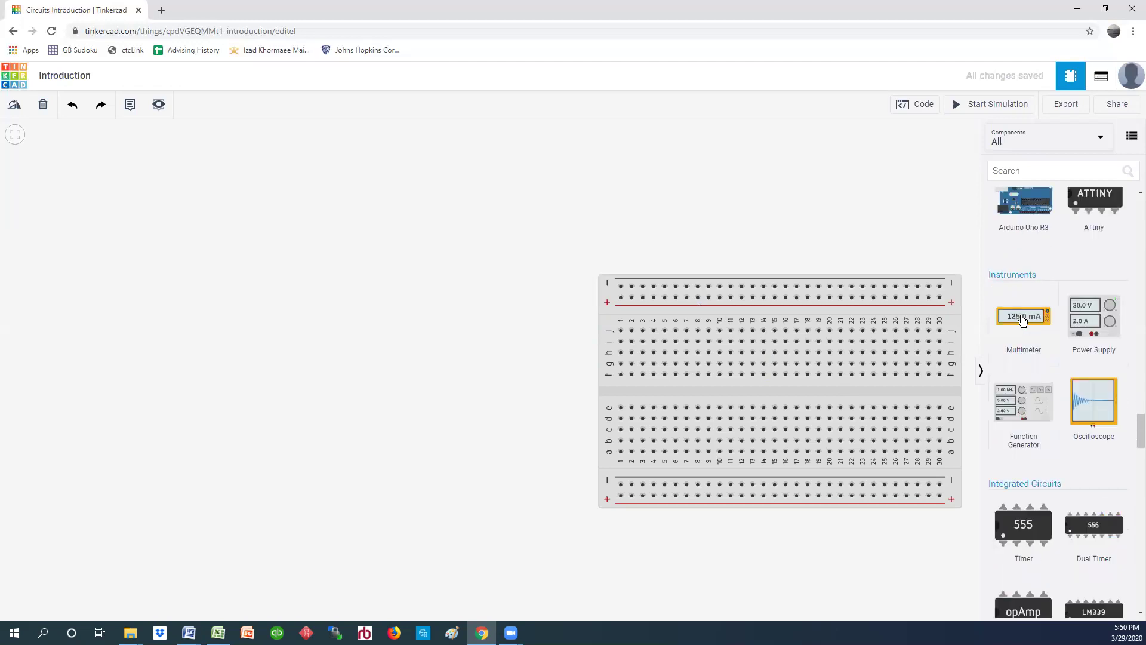
left_click_drag(1022, 321, 224, 205)
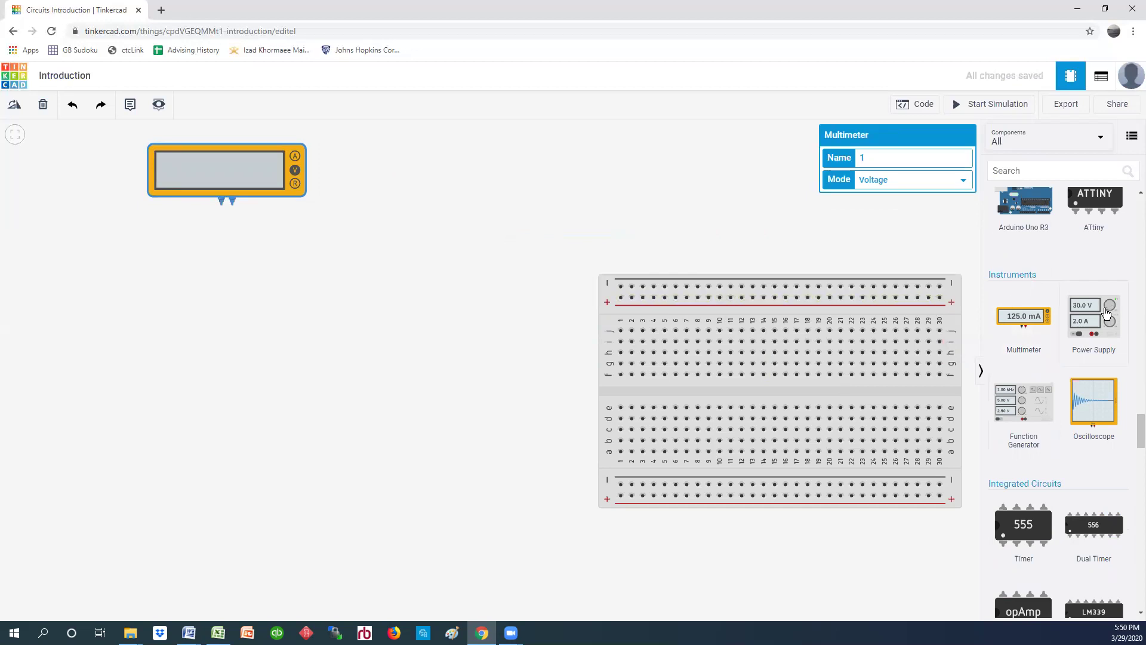
Step: Add a Power Supply to the workspace and position it below the multimeter, to the left of the breadboard
left_click_drag(1106, 313, 382, 240)
left_click_drag(348, 322, 207, 454)
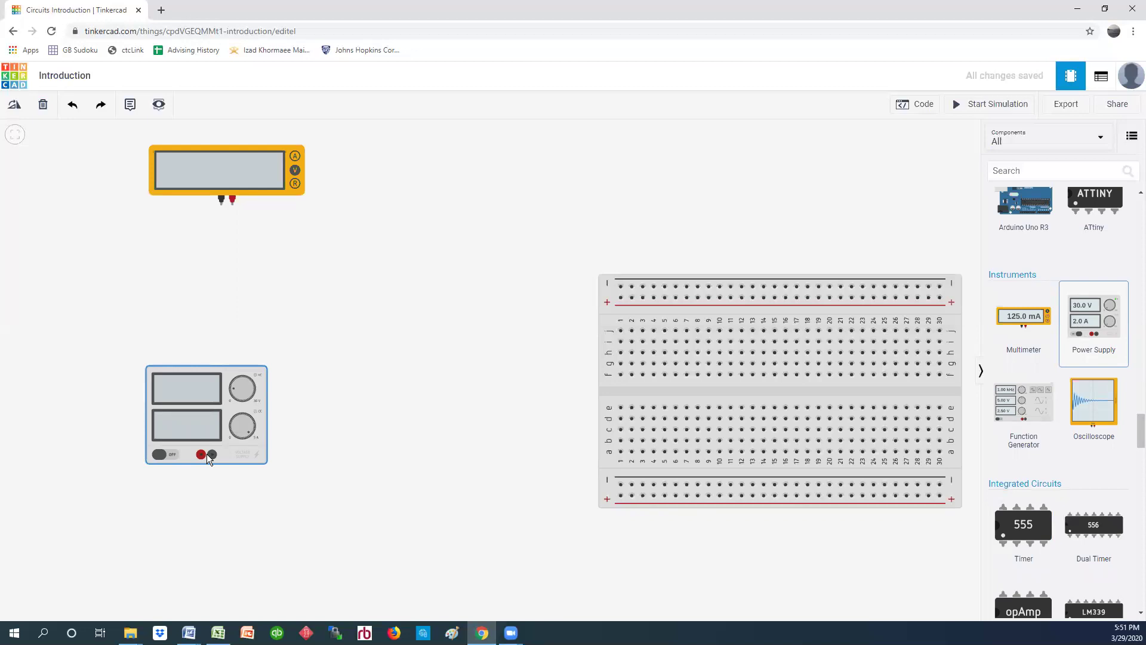
left_click_drag(207, 454, 207, 456)
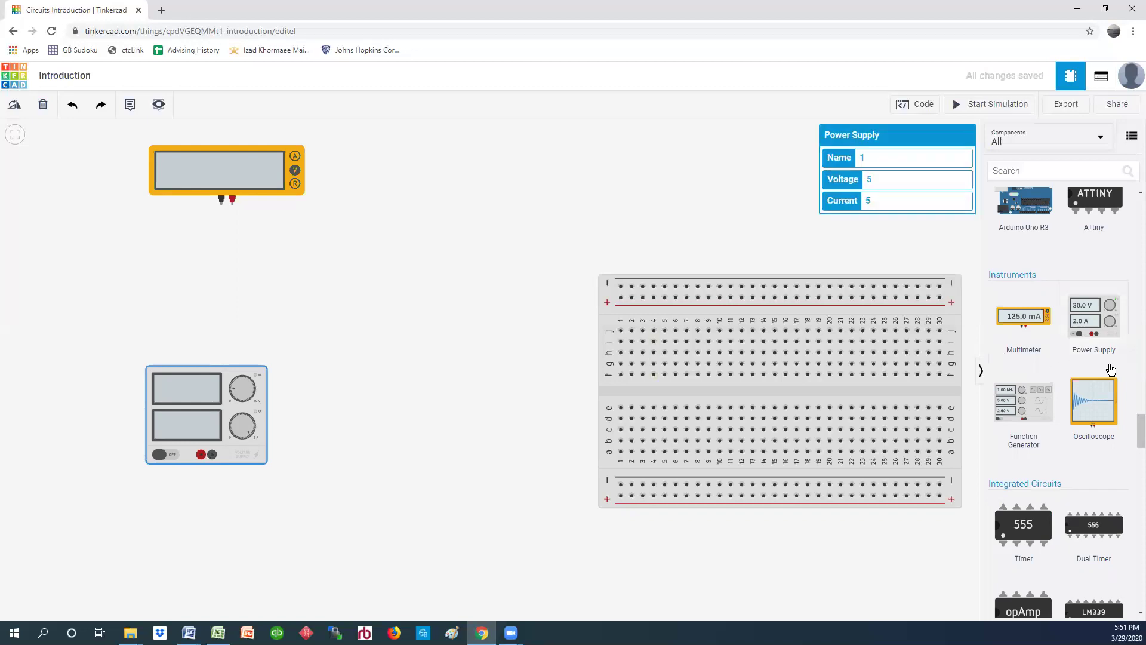